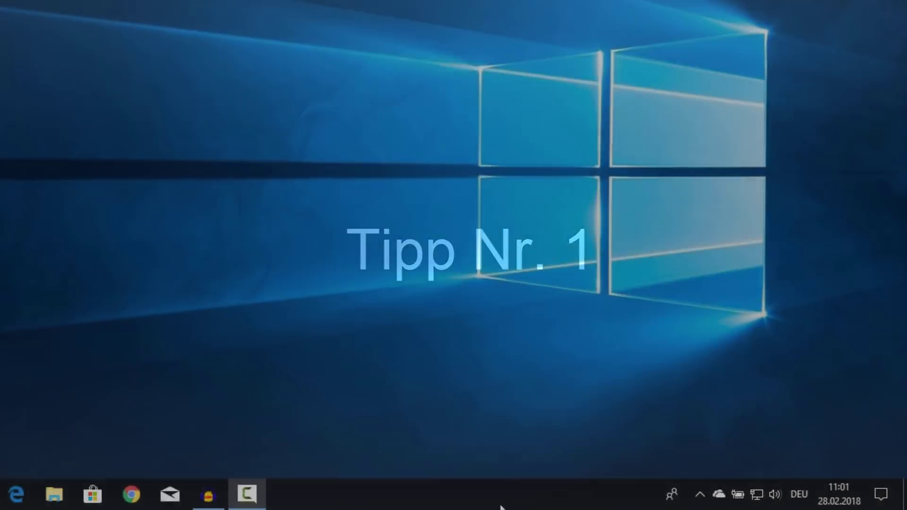
Step: Open the Task Manager's list of autostart programs and sort it by status
right_click(496, 502)
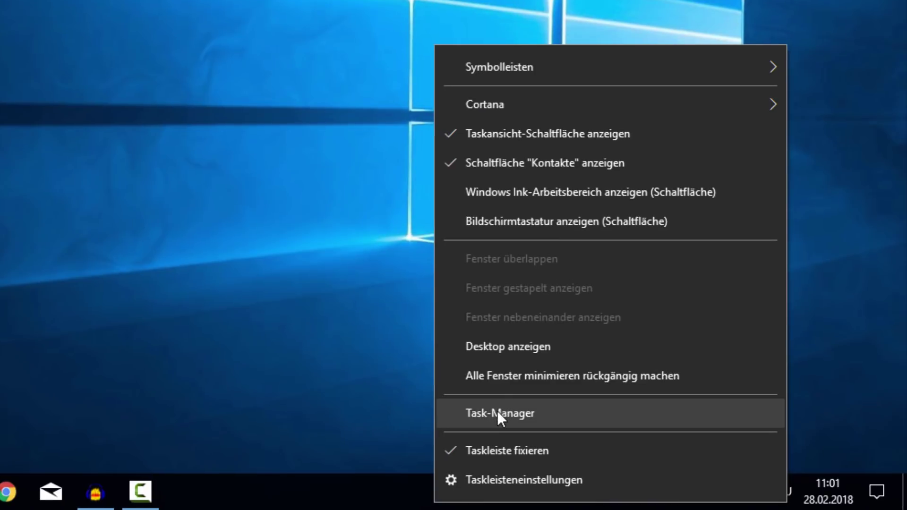
click(495, 411)
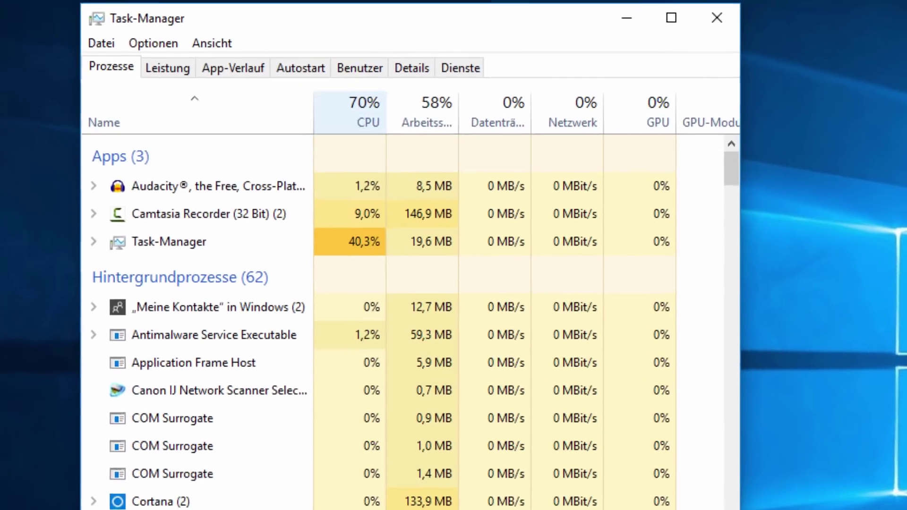
click(278, 60)
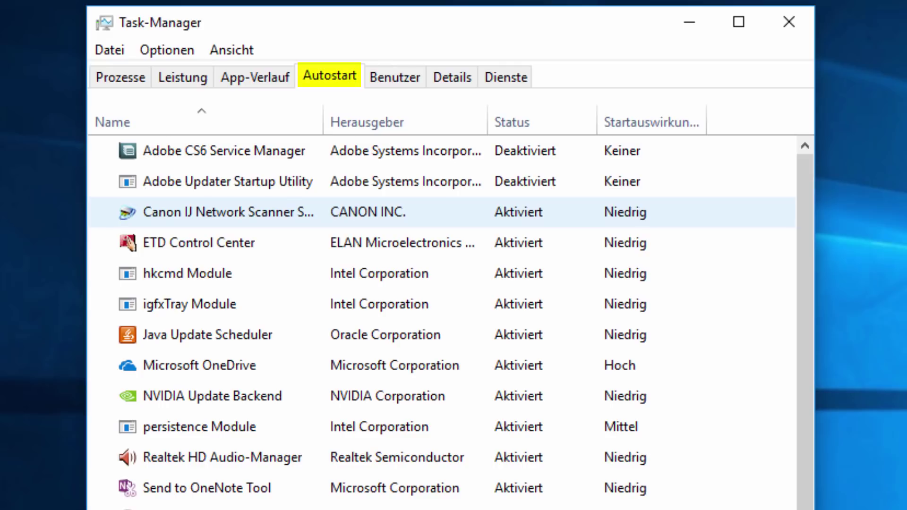
click(520, 122)
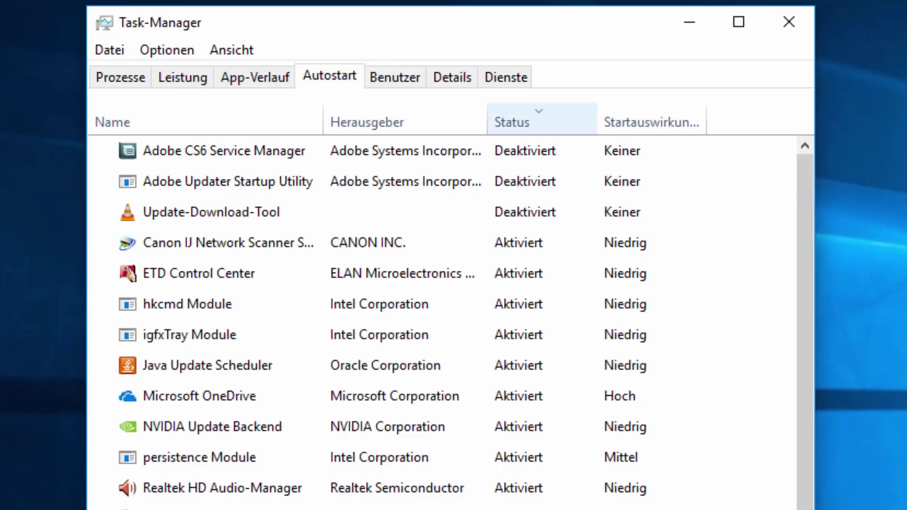
Step: Disable autostart for the Steam Client Bootstrapper entry
scroll(520, 278, down, 1)
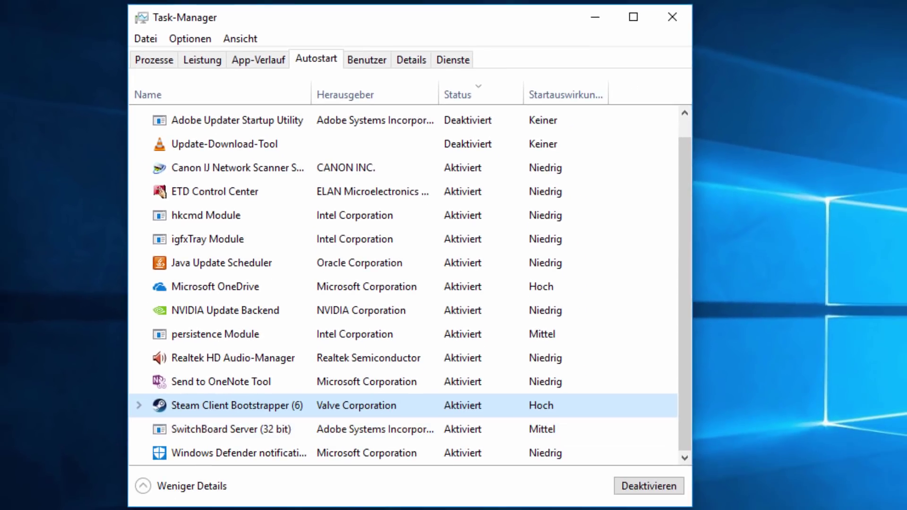
click(212, 508)
click(649, 486)
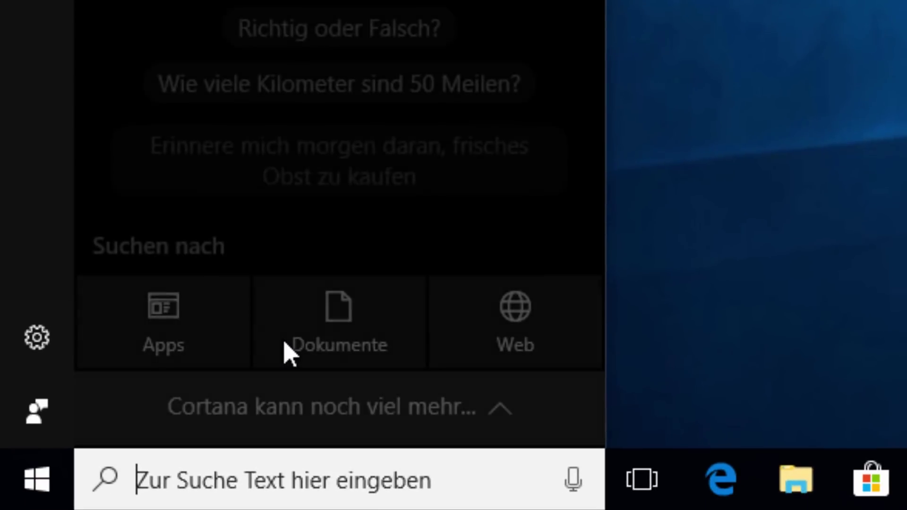
Step: Search Windows for "darstellung" and open the setting "Darstellung und Leistung von Windows anpassen"
text(darstellung)
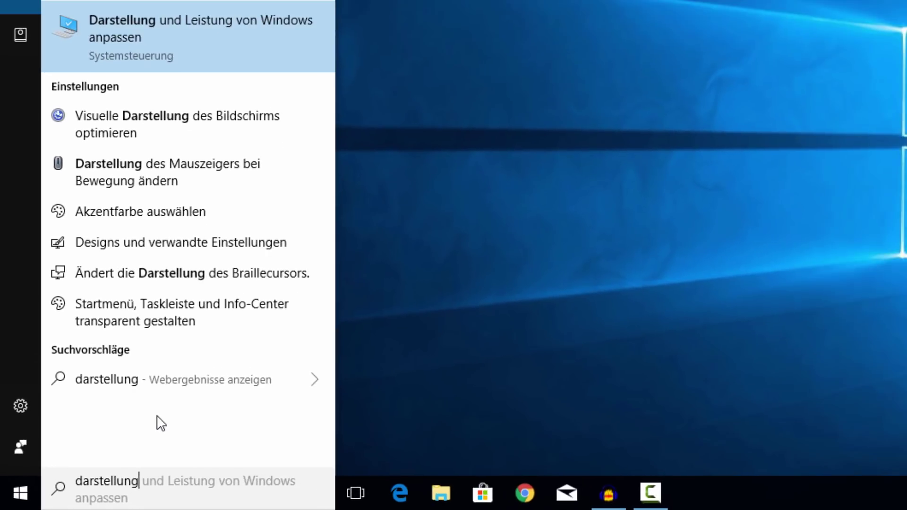
key(Return)
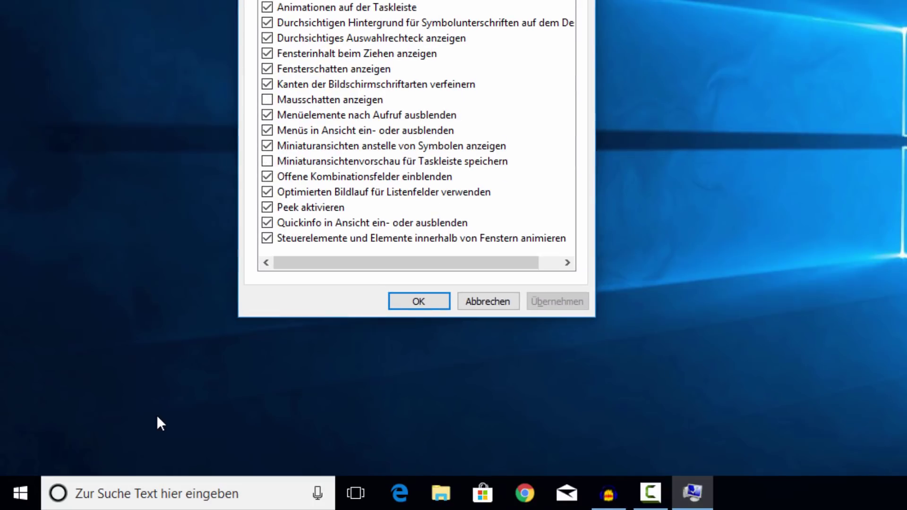
key(super)
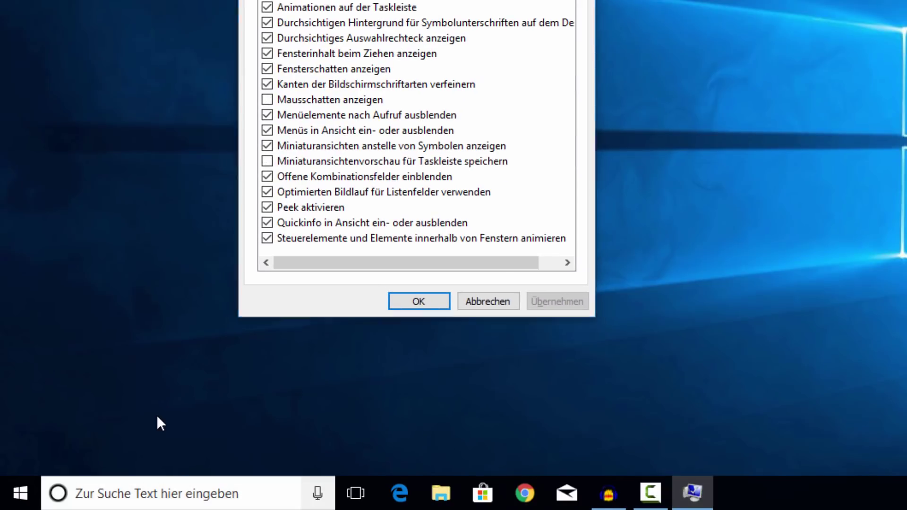
text(darstell)
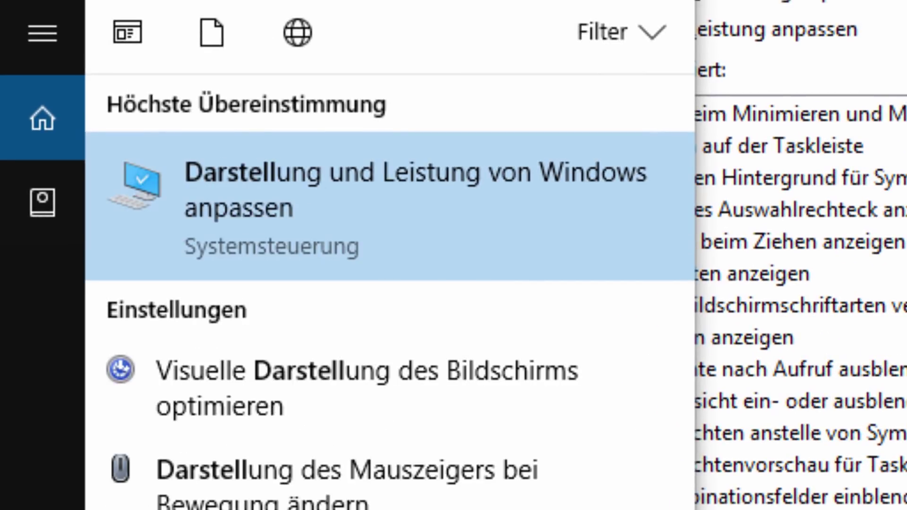
key(Return)
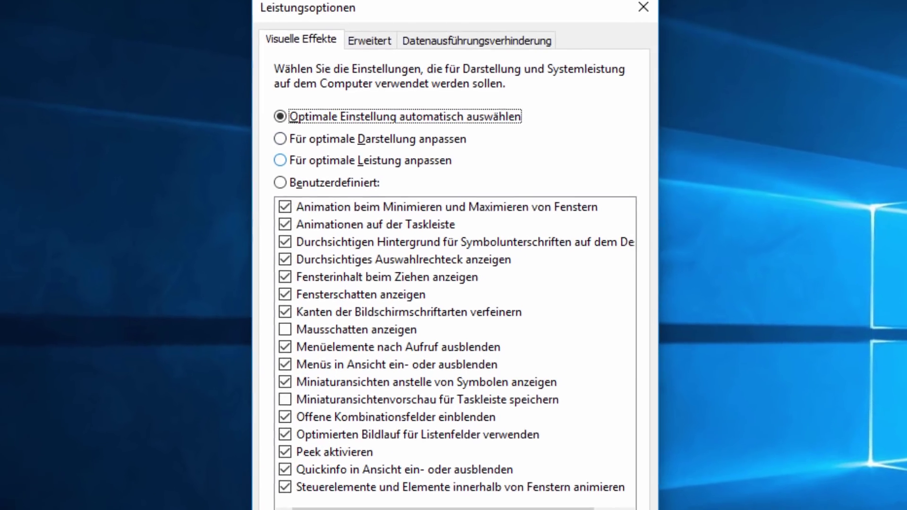
Step: Set the visual effects to "Für optimale Leistung anpassen" and apply the change
click(286, 144)
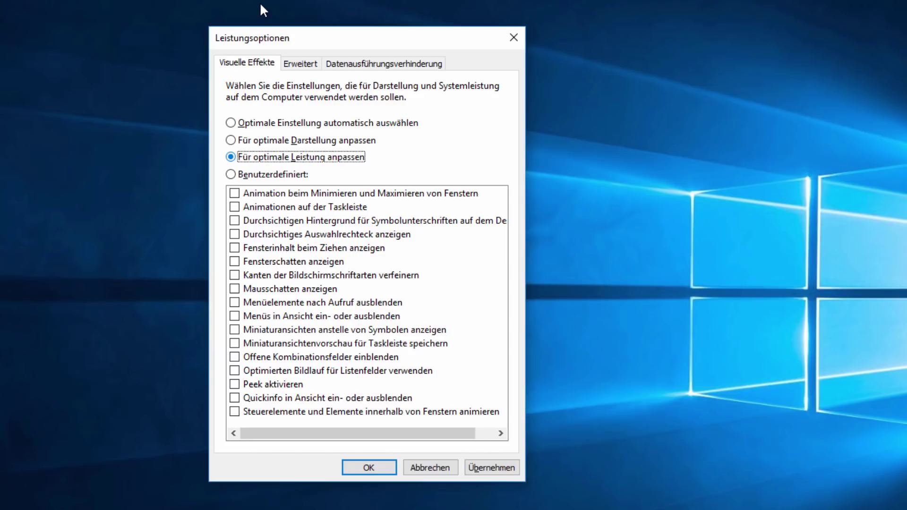
key(alt+udiaeresis)
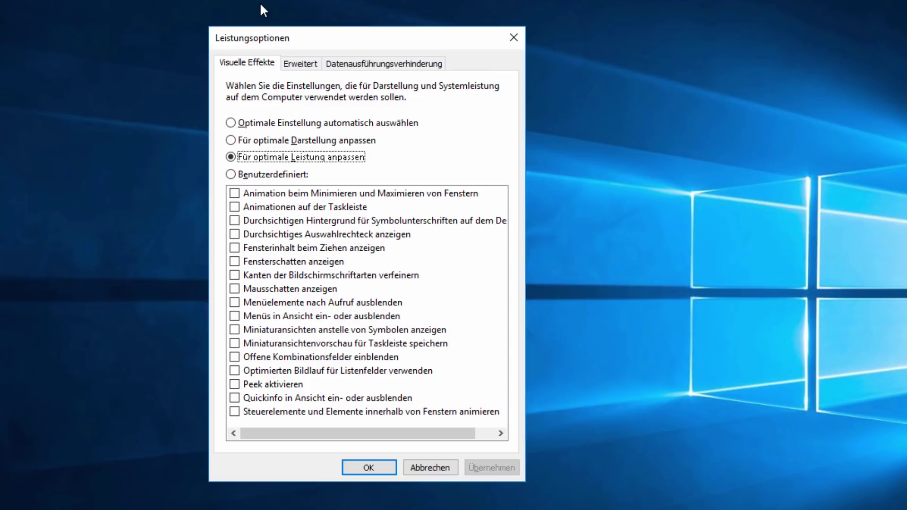
key(alt+space)
key(m)
key(Left)
key(Left)
key(Left)
key(Left)
key(Left)
key(Left)
key(Left)
key(Left)
key(Up)
key(Return)
drag(320, 37, 287, 37)
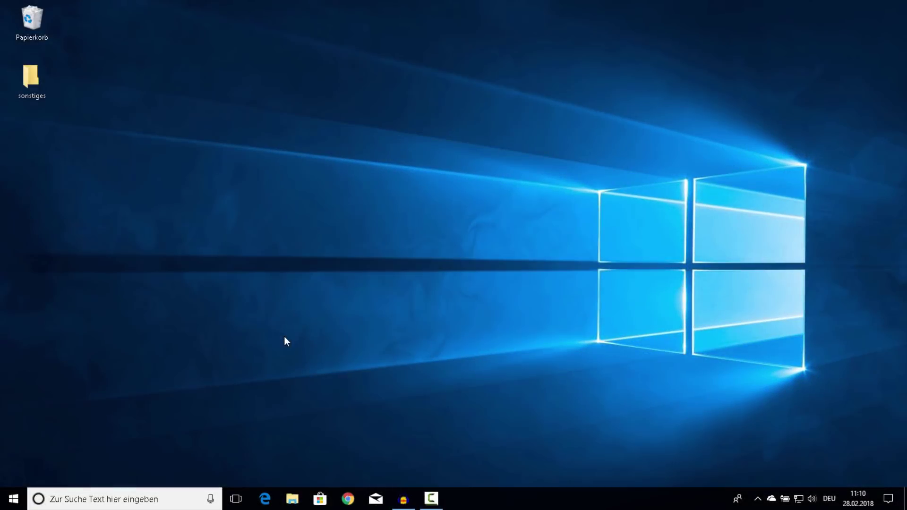
Step: Search Windows for "daten", open Datenträgerbereinigung and start it for drive C:
click(151, 493)
text(daten)
key(Return)
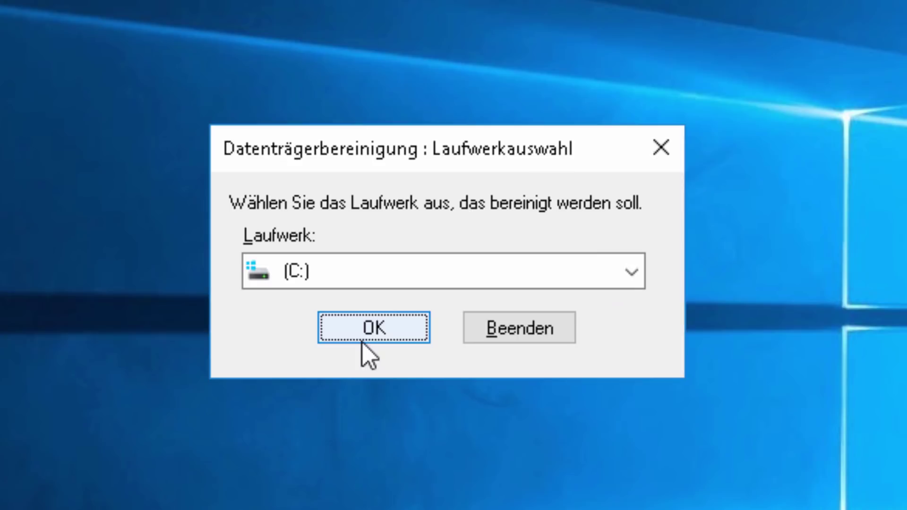
click(371, 314)
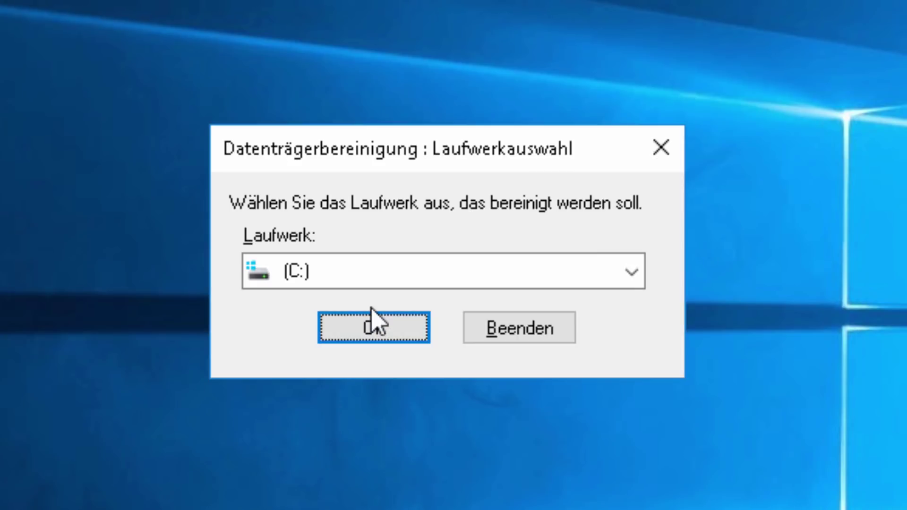
click(386, 332)
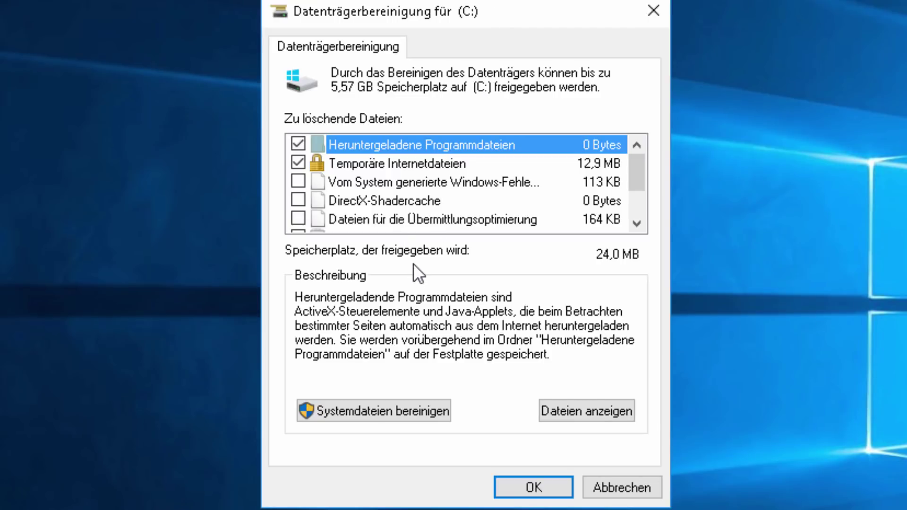
Step: Extend the cleanup to system files and rescan drive C:, moving the resulting dialog toward the middle of the desktop
click(384, 414)
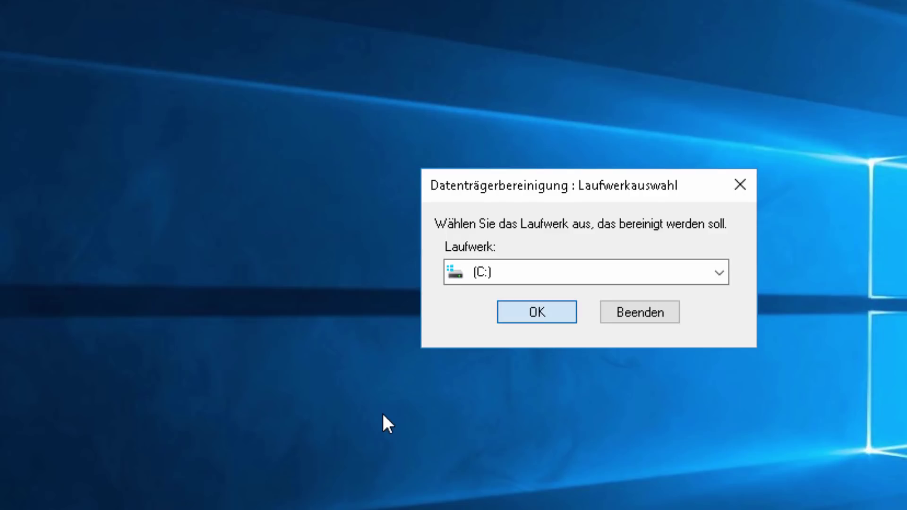
click(549, 313)
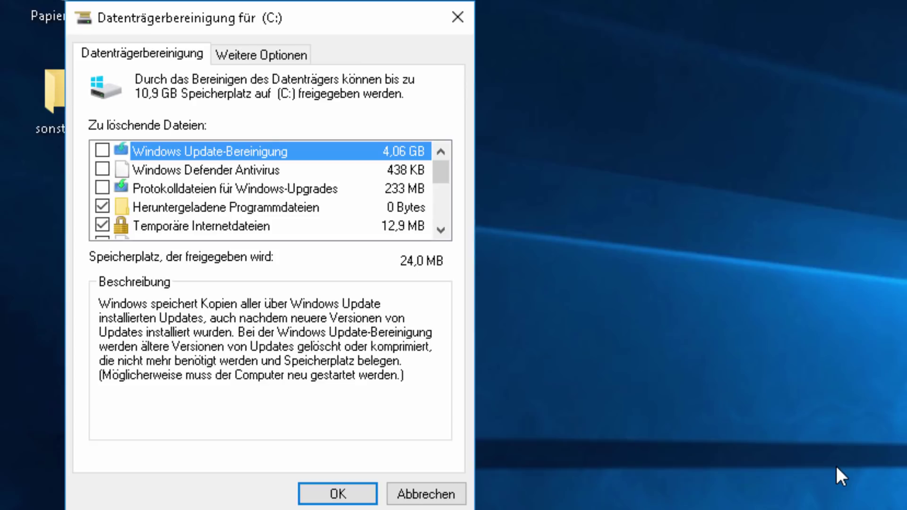
drag(257, 15, 642, 176)
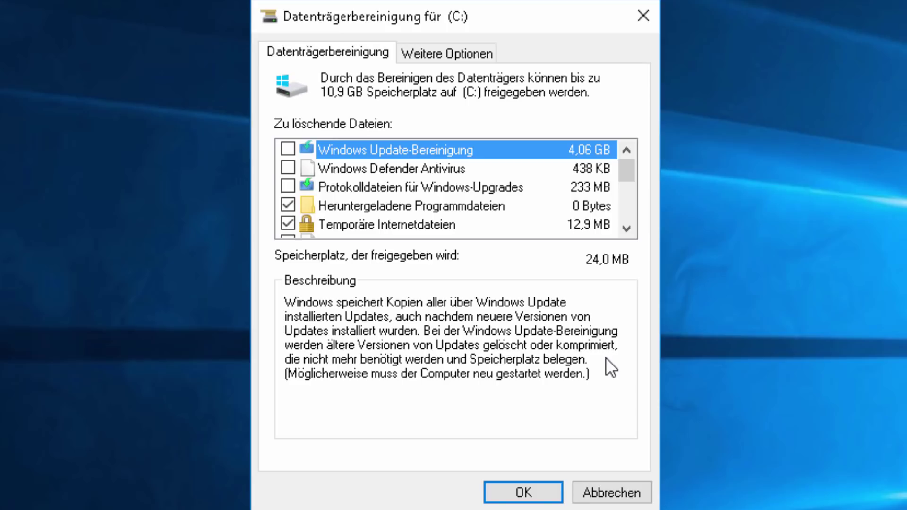
Step: Mark Windows Update-Bereinigung, Windows Defender Antivirus and Protokolldateien für Windows-Upgrades for deletion
key(space)
key(ctrl+Down)
key(space)
key(ctrl+Down)
key(space)
scroll(606, 357, down, 2)
scroll(605, 357, up, 1)
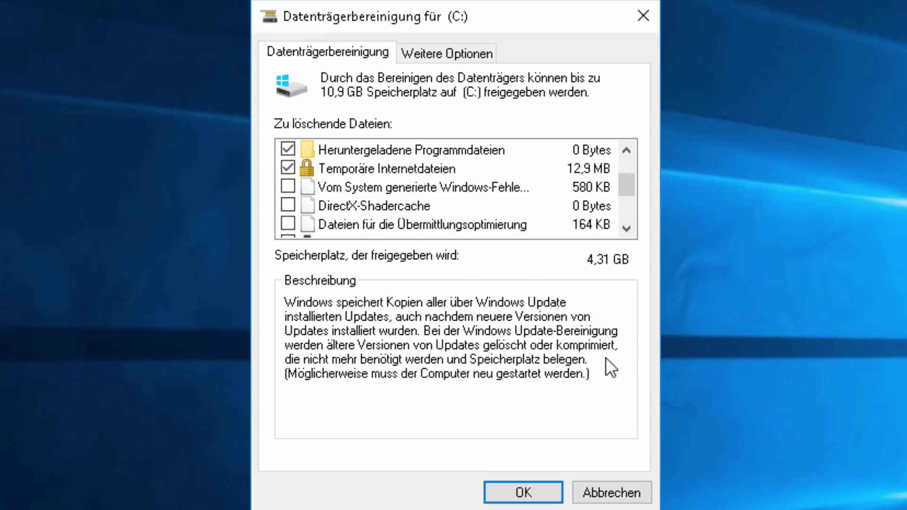
Step: Mark the unselected cleanup categories from the system-generated Windows error files through Vorherige Windows-Installation(en) for deletion
key(ctrl+Down)
key(space)
key(ctrl+Down)
key(space)
key(ctrl+Down)
key(space)
scroll(606, 357, down, 1)
key(ctrl+Down)
key(space)
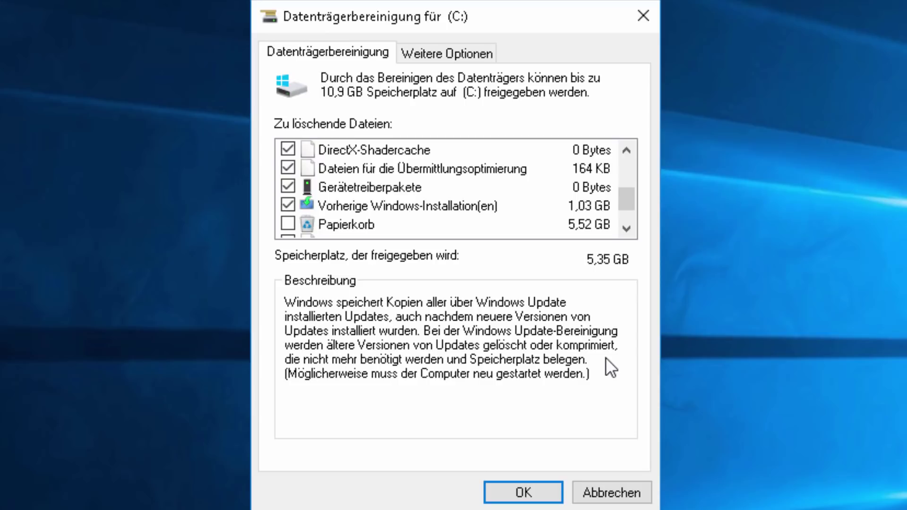
Step: Mark Papierkorb and Temporäre Dateien as well, and permanently delete all selected files
scroll(606, 357, down, 1)
key(ctrl+Down)
key(space)
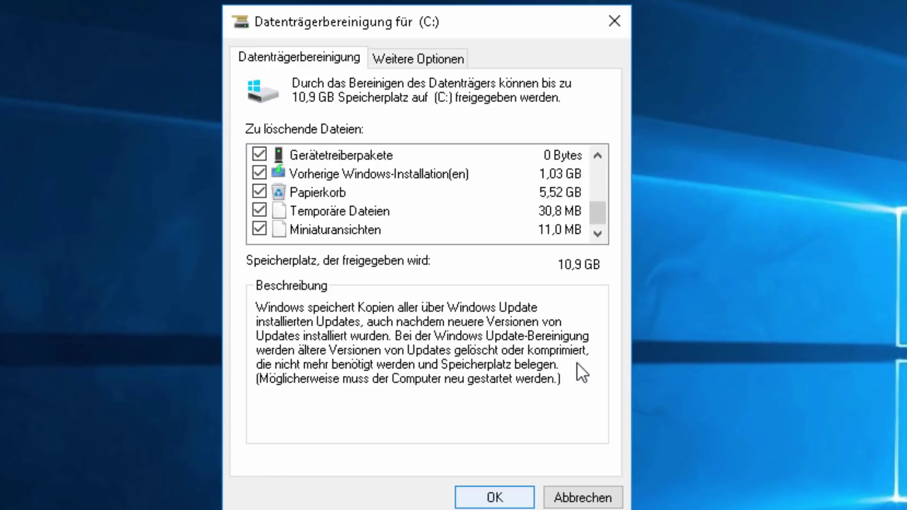
key(Return)
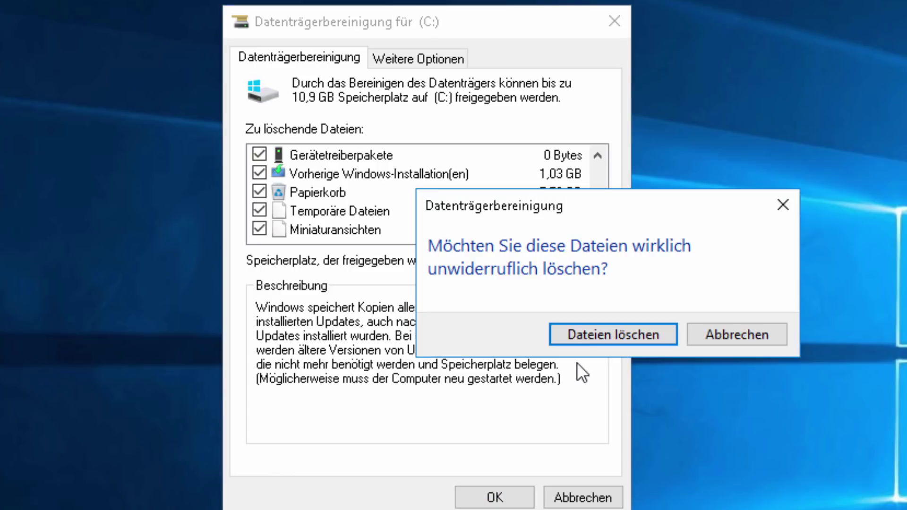
key(Return)
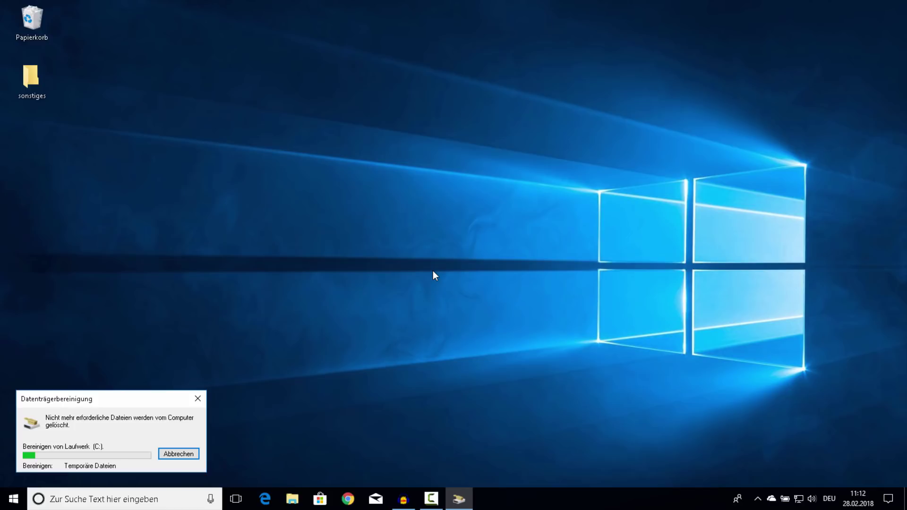
Step: Run services.msc and select the Windows Search service in the list of local services
key(super+r)
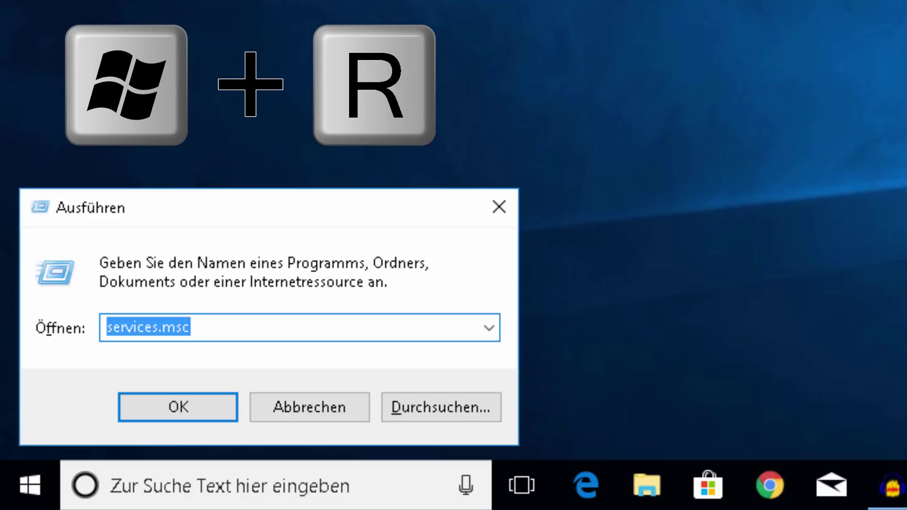
click(191, 327)
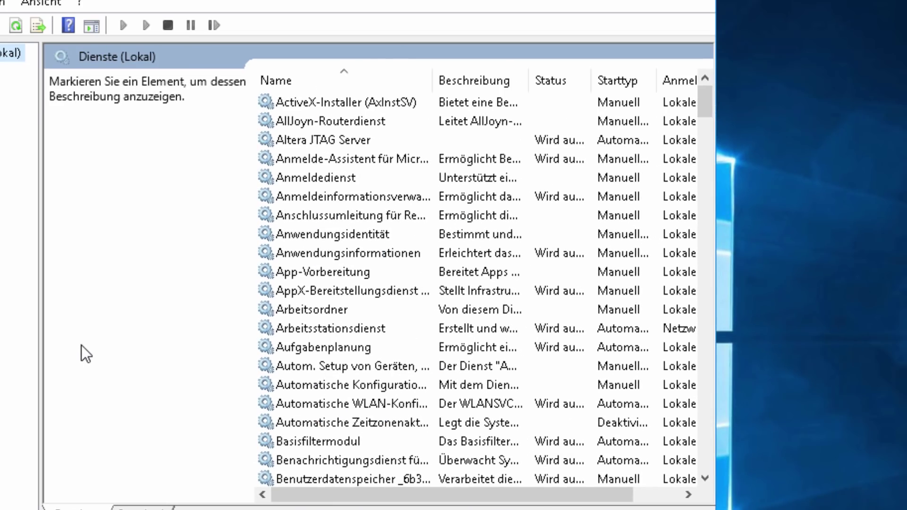
scroll(81, 345, down, 20)
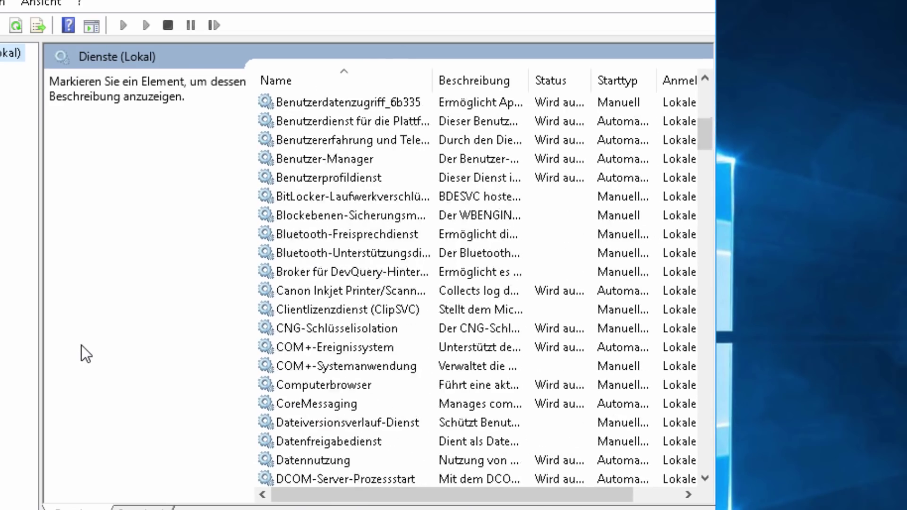
scroll(81, 345, down, 20)
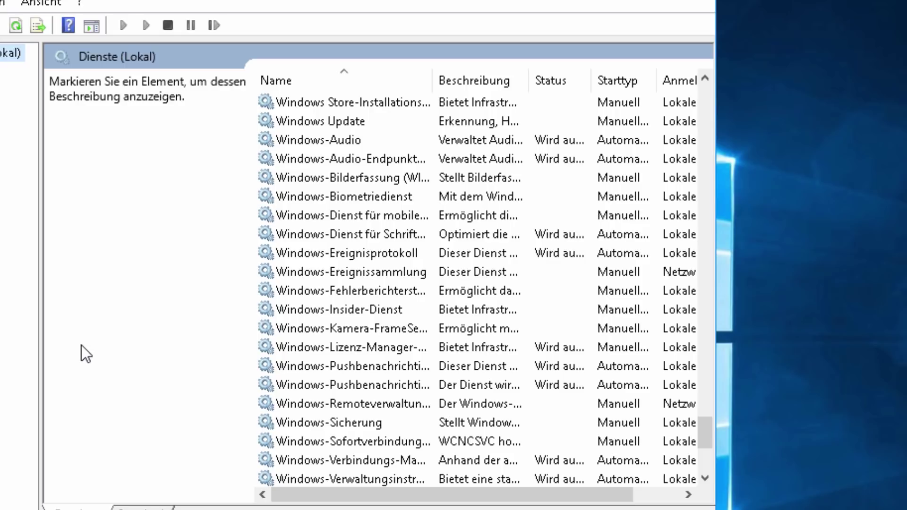
scroll(82, 345, down, 4)
scroll(81, 345, down, 1)
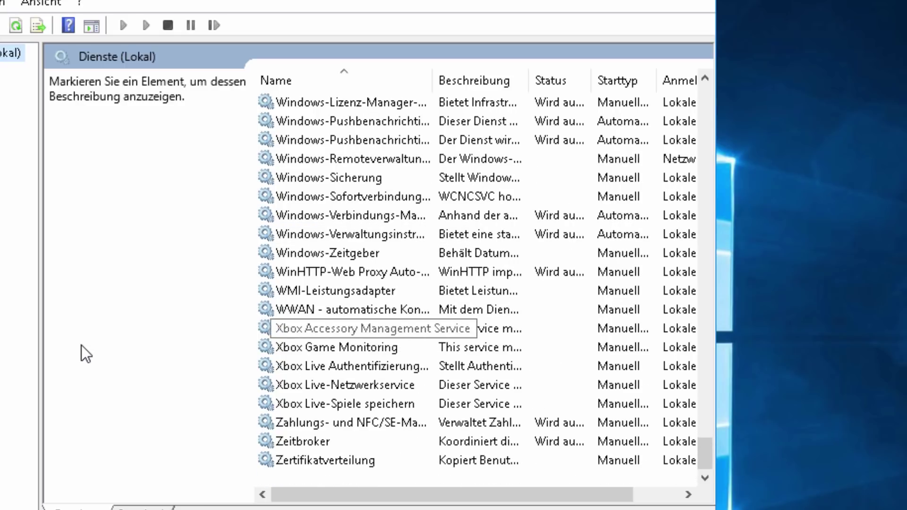
scroll(82, 345, up, 2)
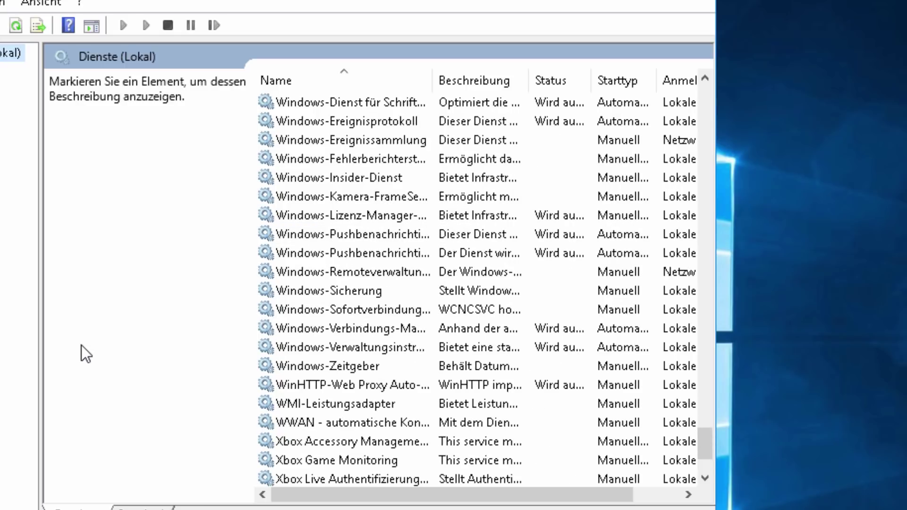
scroll(81, 345, up, 3)
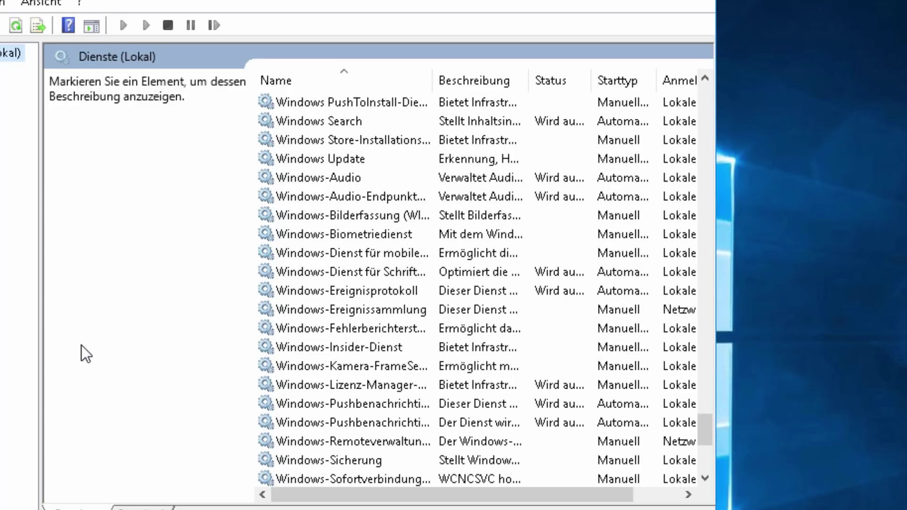
text(windows search)
key(super+Left)
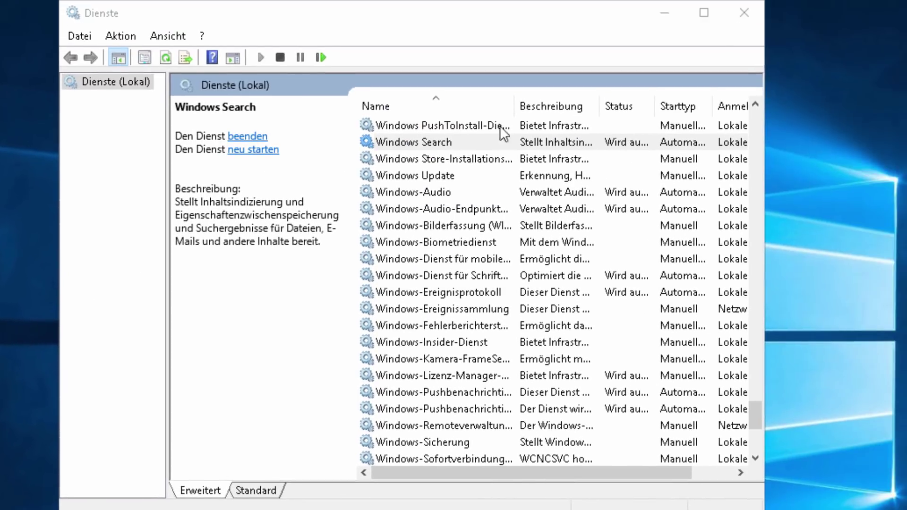
Step: Open the properties of the Windows Search service and set its Starttyp to Deaktiviert
right_click(474, 144)
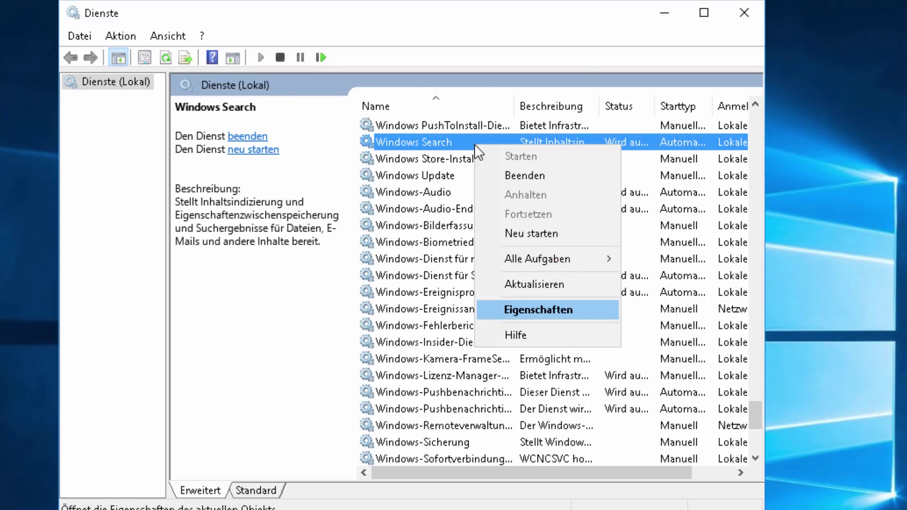
key(Return)
key(Tab)
key(alt+Down)
key(Down)
key(Down)
key(Escape)
key(End)
key(shift+Tab)
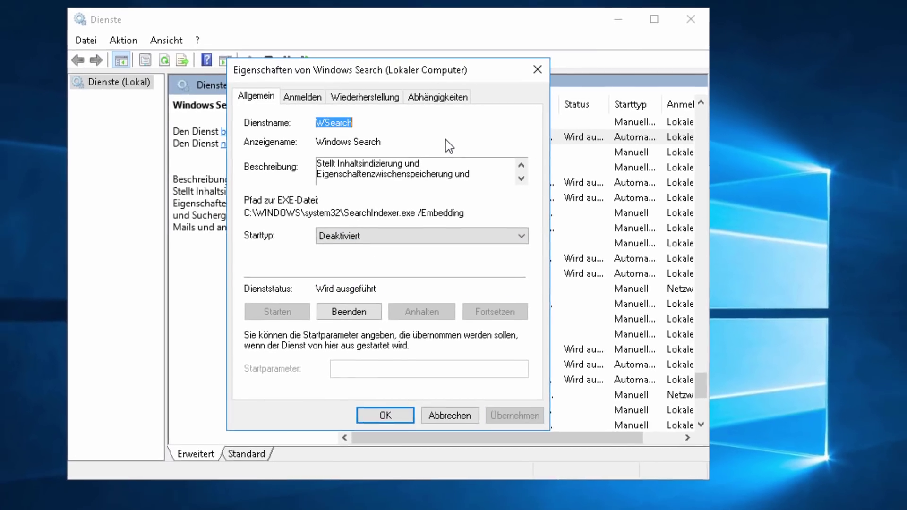
Step: Apply the changed startup type of the Windows Search service and close the Dienste window
key(Return)
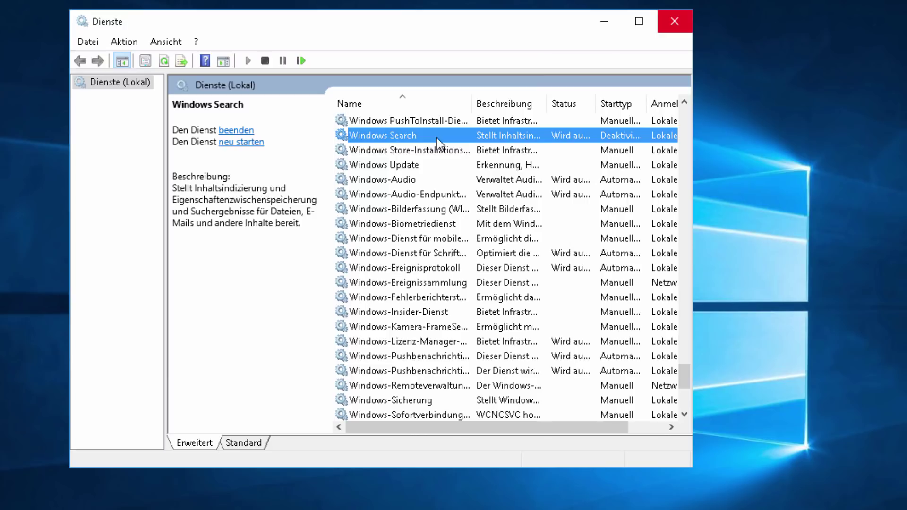
key(alt+F4)
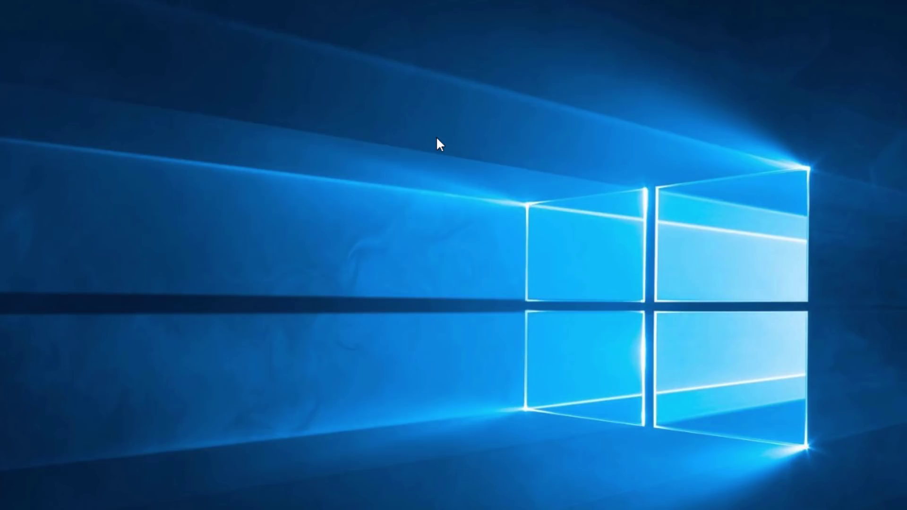
Step: Open the Datenschutz category of the Windows settings and show its Hintergrund-Apps page
click(11, 504)
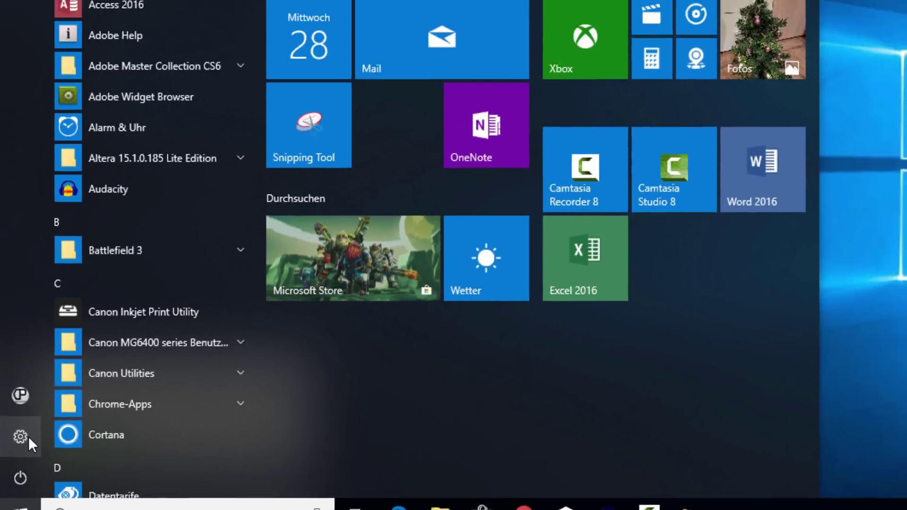
click(35, 381)
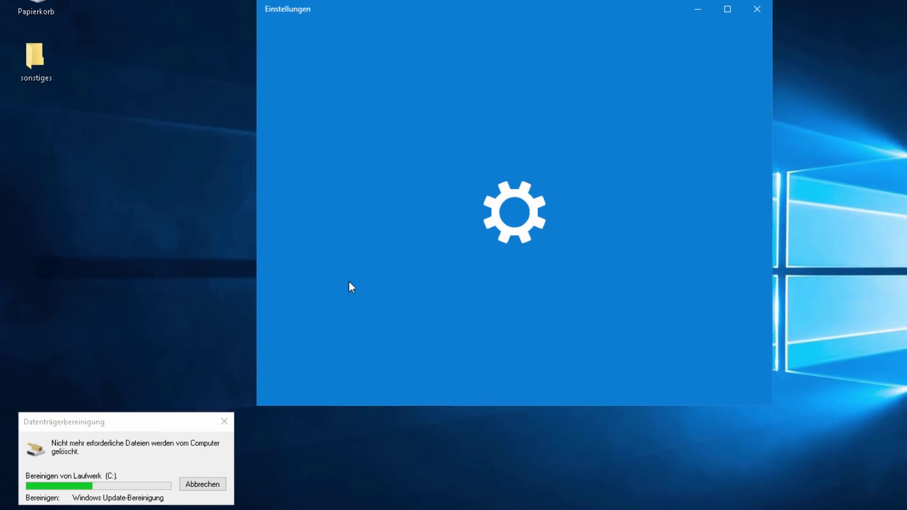
scroll(541, 272, down, 5)
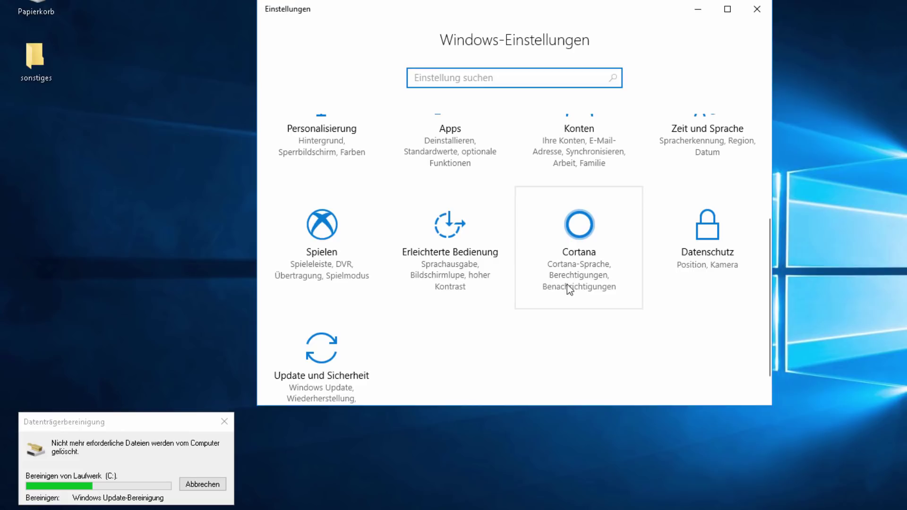
click(679, 257)
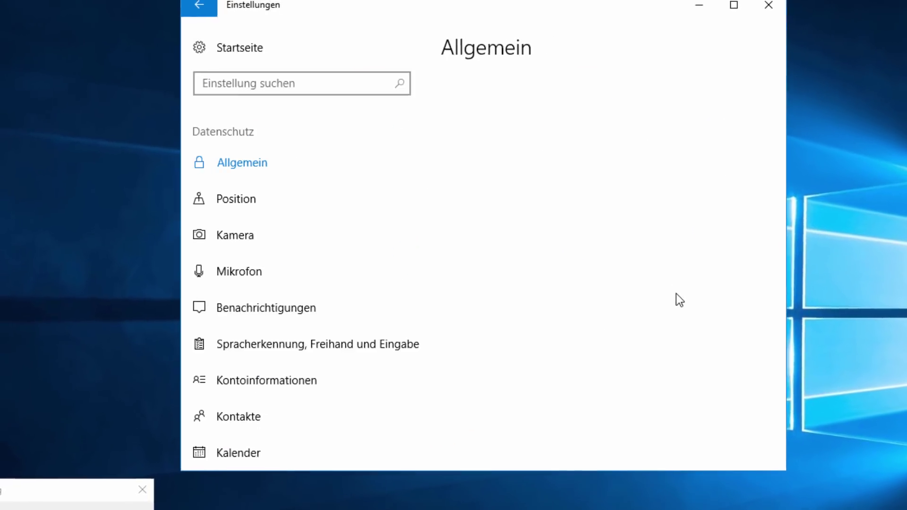
scroll(314, 295, down, 5)
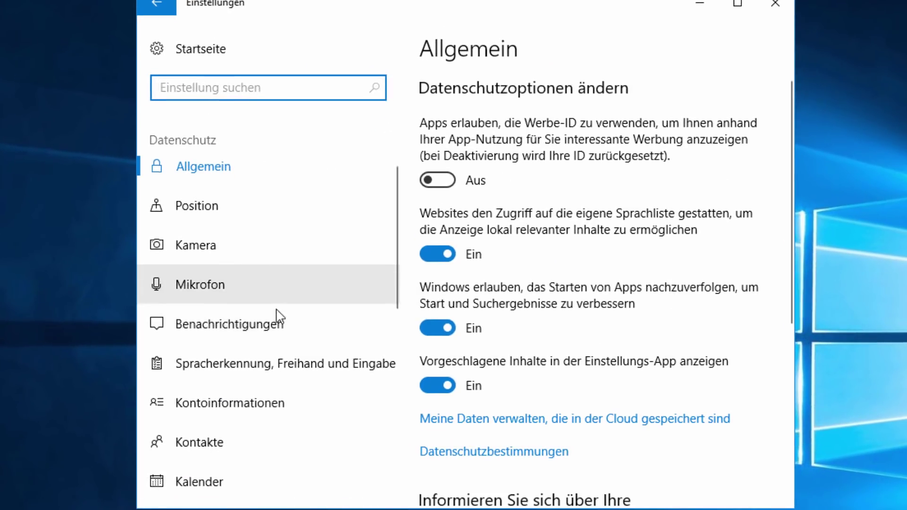
scroll(264, 359, down, 3)
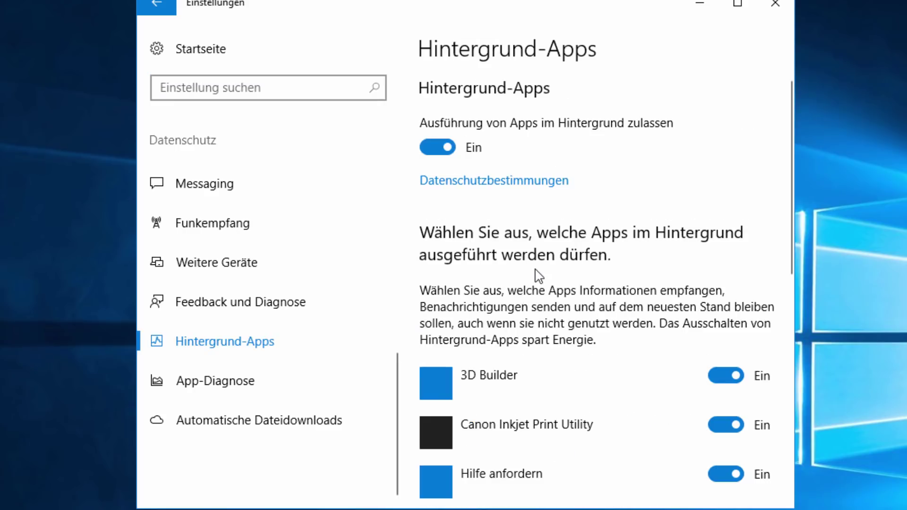
Step: Turn off background execution for Microsoft Solitaire Collection and Minecraft in the list of background apps
scroll(595, 305, down, 4)
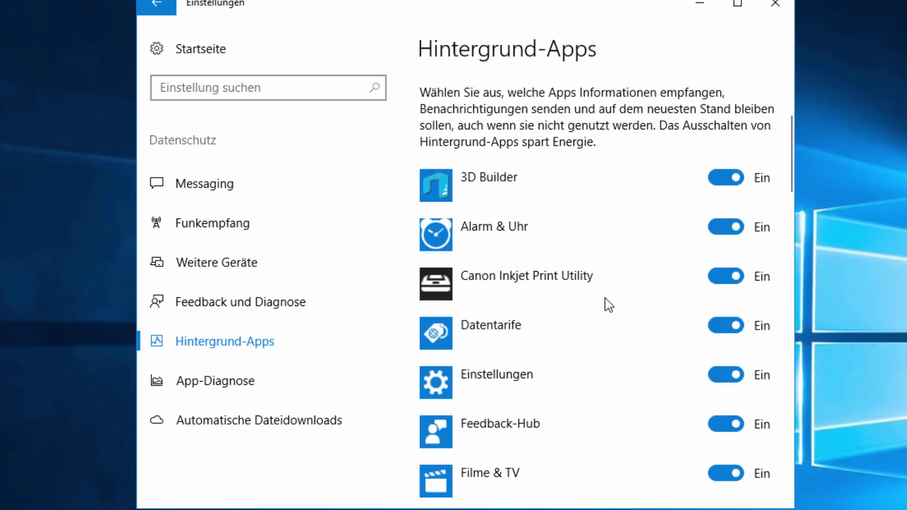
scroll(616, 308, down, 5)
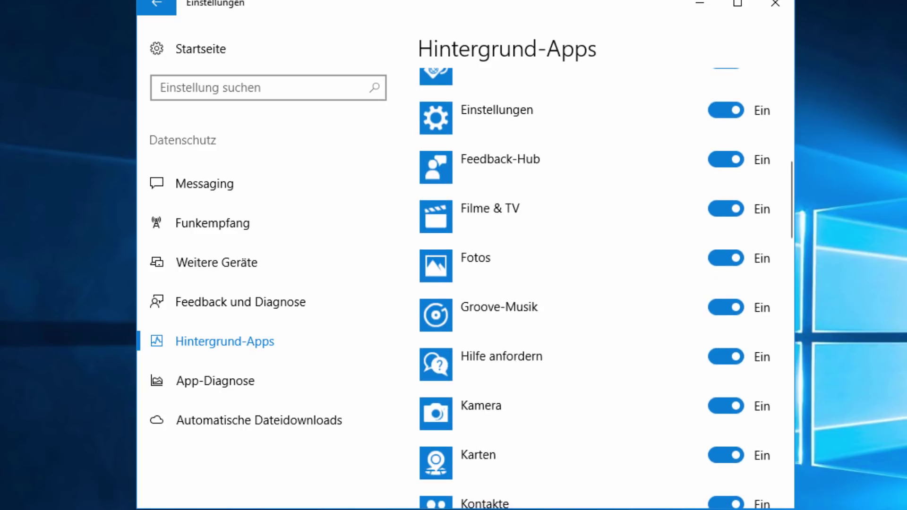
scroll(685, 276, down, 7)
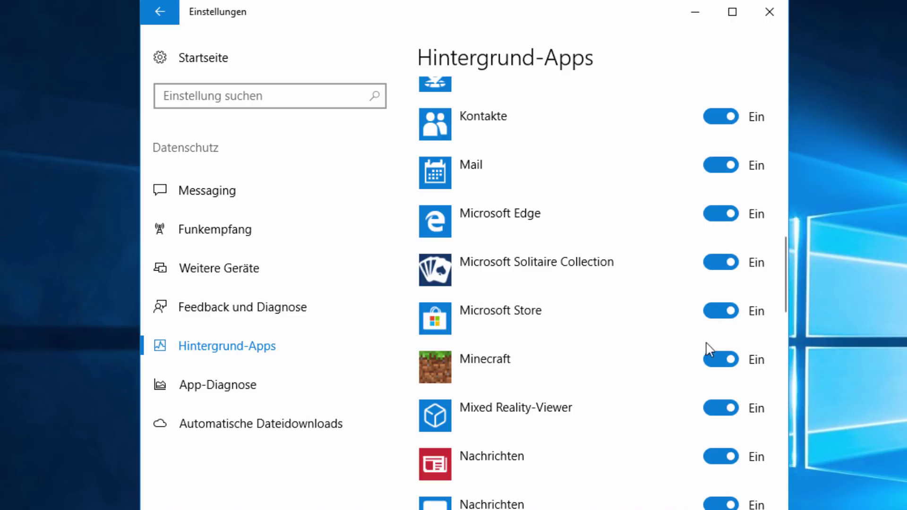
click(726, 264)
click(730, 363)
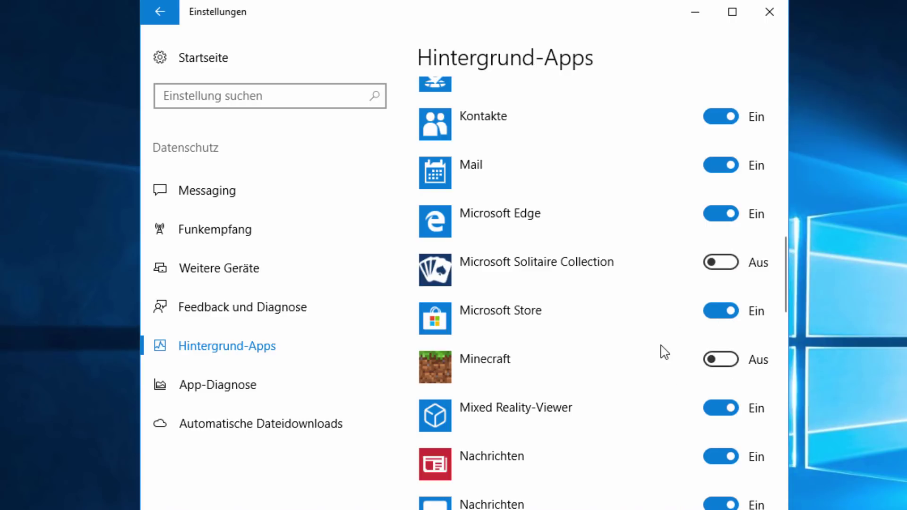
Step: Look through the remaining background apps for further ones that need not run in the background
scroll(652, 368, down, 5)
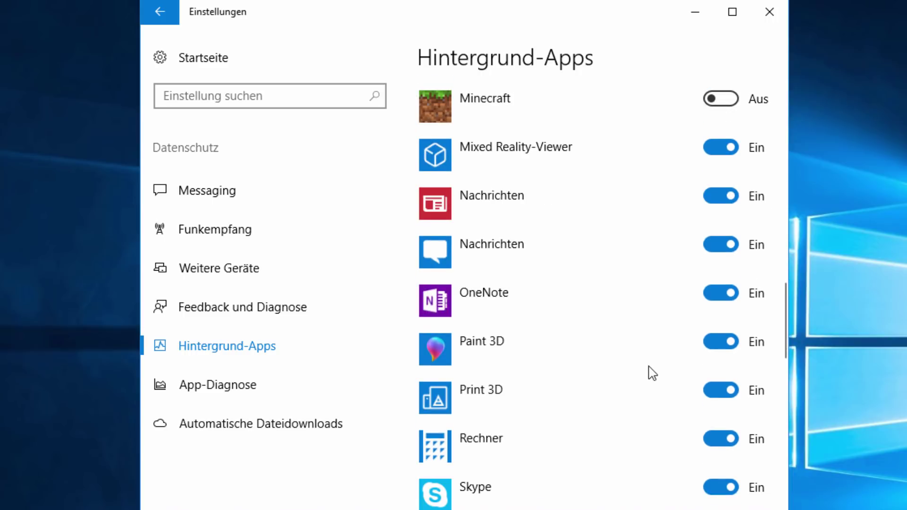
scroll(617, 392, down, 6)
scroll(604, 392, down, 9)
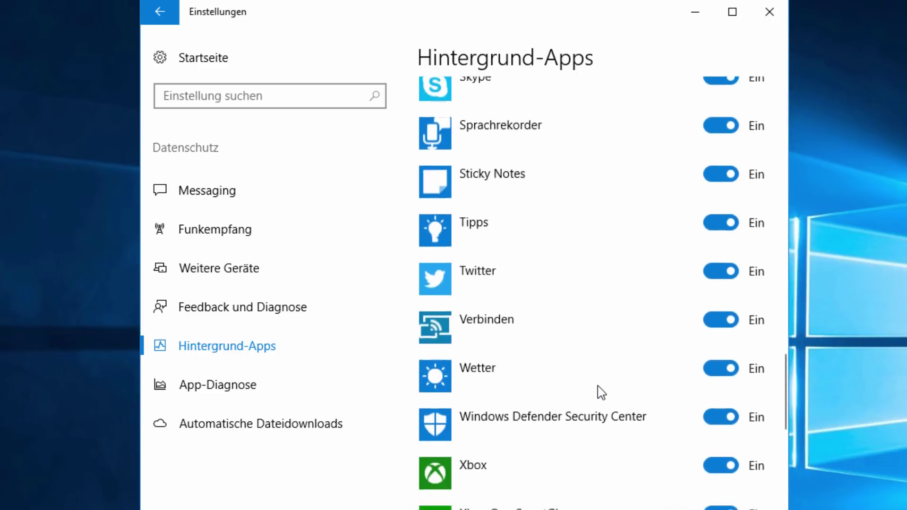
scroll(599, 391, up, 7)
scroll(602, 393, up, 1)
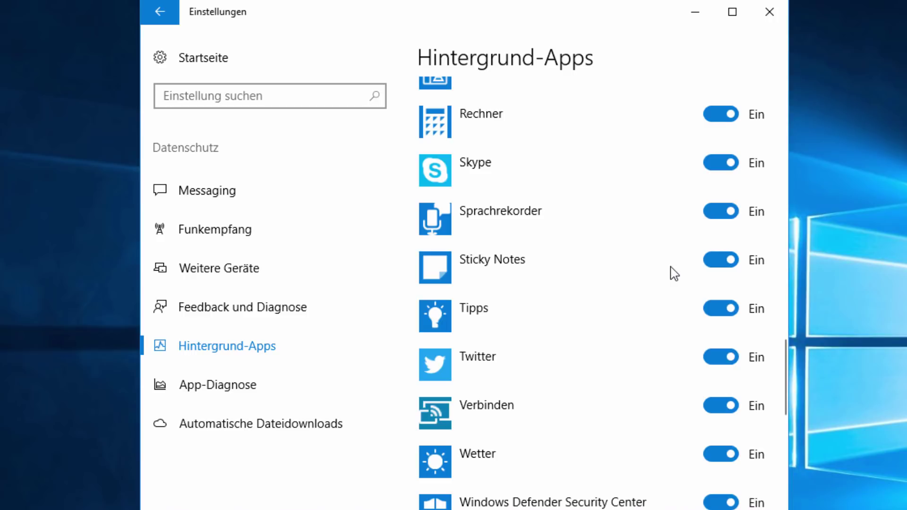
scroll(567, 284, up, 20)
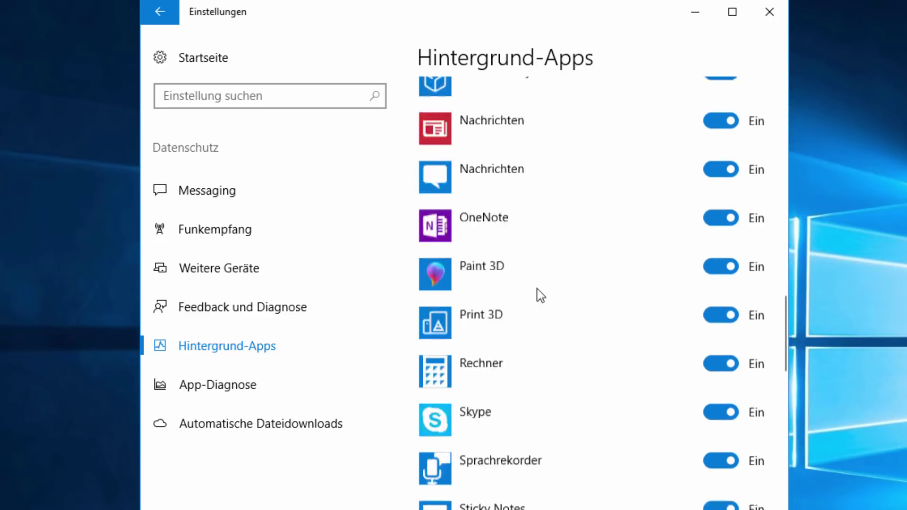
scroll(705, 283, down, 20)
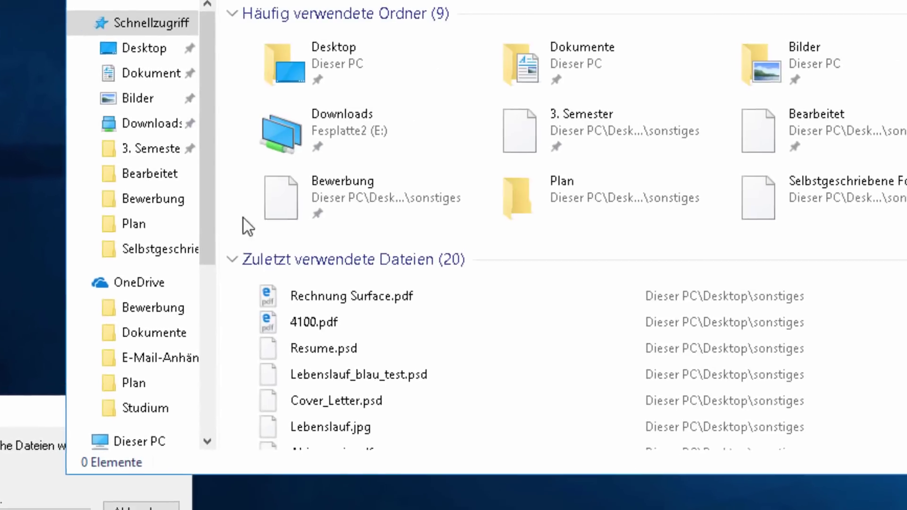
Step: Show the devices and drives of Dieser PC in File Explorer
scroll(84, 245, down, 4)
click(100, 394)
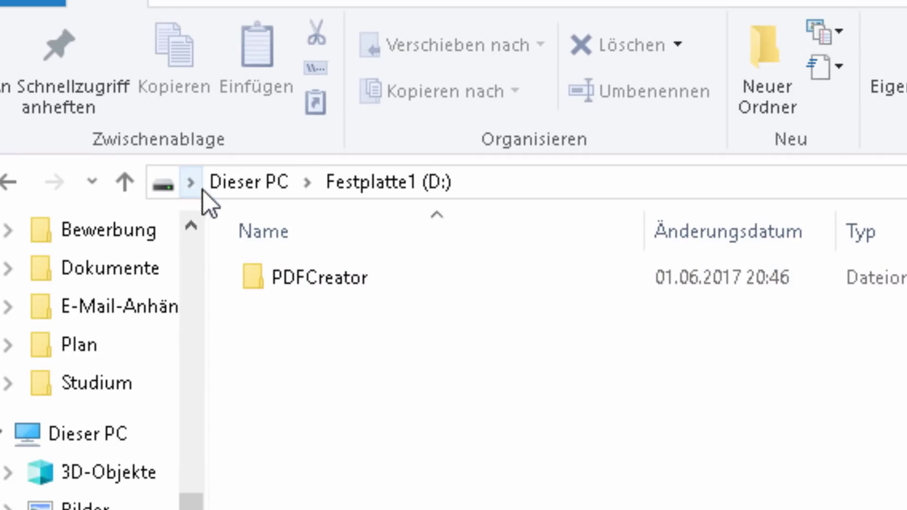
click(244, 191)
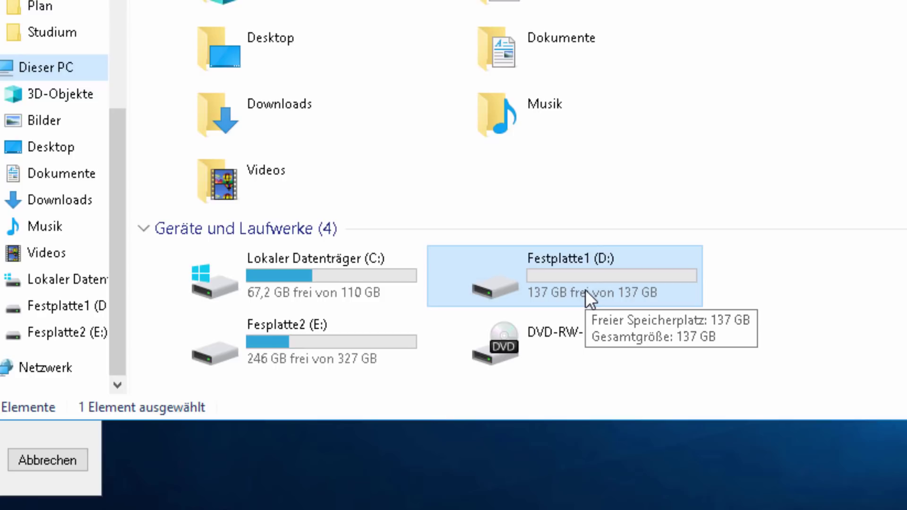
Step: Open the properties of Lokaler Datenträger (C:) and launch the drive optimization tool from there
right_click(396, 270)
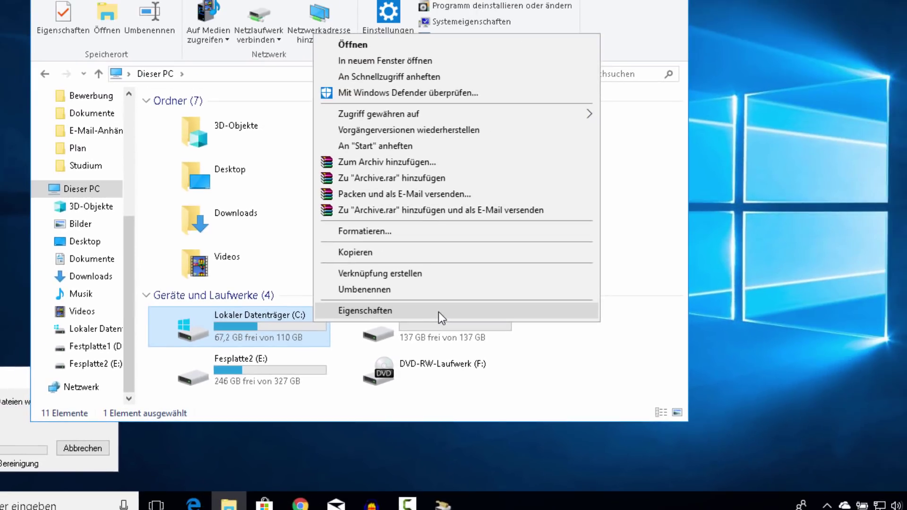
click(584, 255)
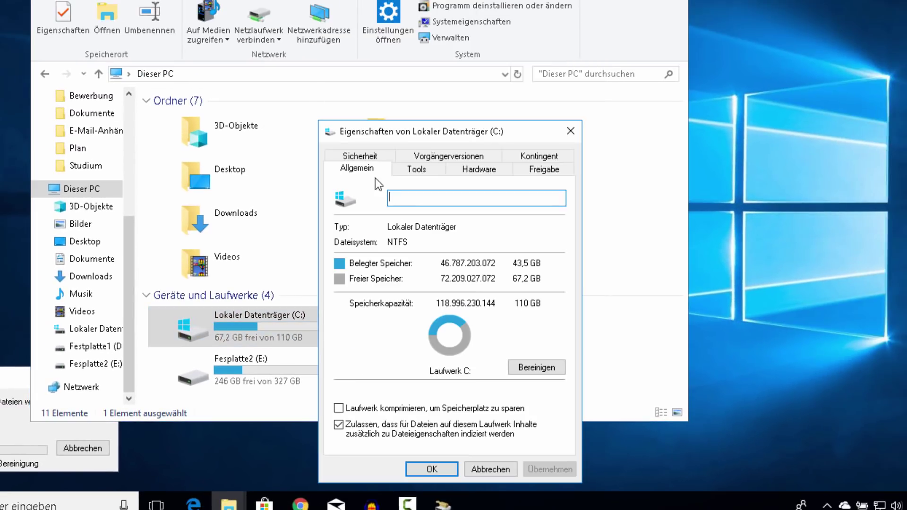
click(413, 169)
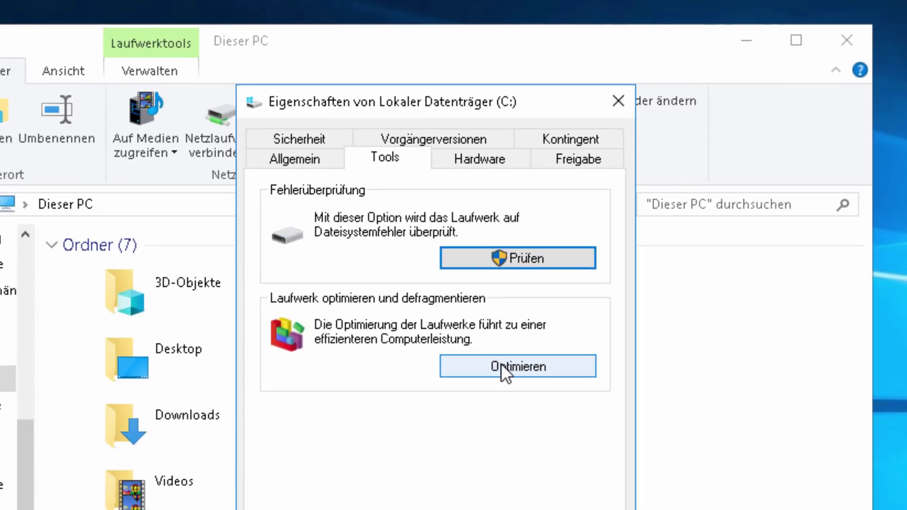
click(501, 364)
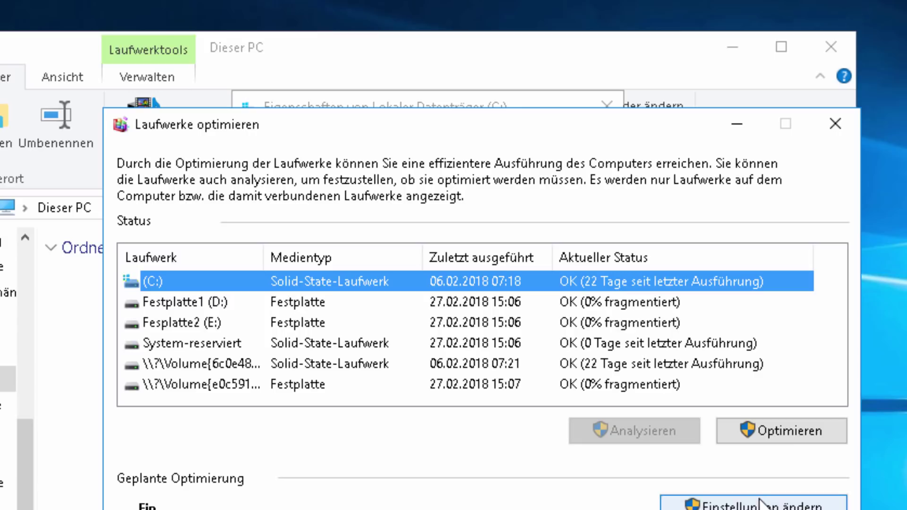
Step: Exclude drive (C:) from the scheduled optimization in the Optimierungszeitplan and save the schedule settings
click(754, 505)
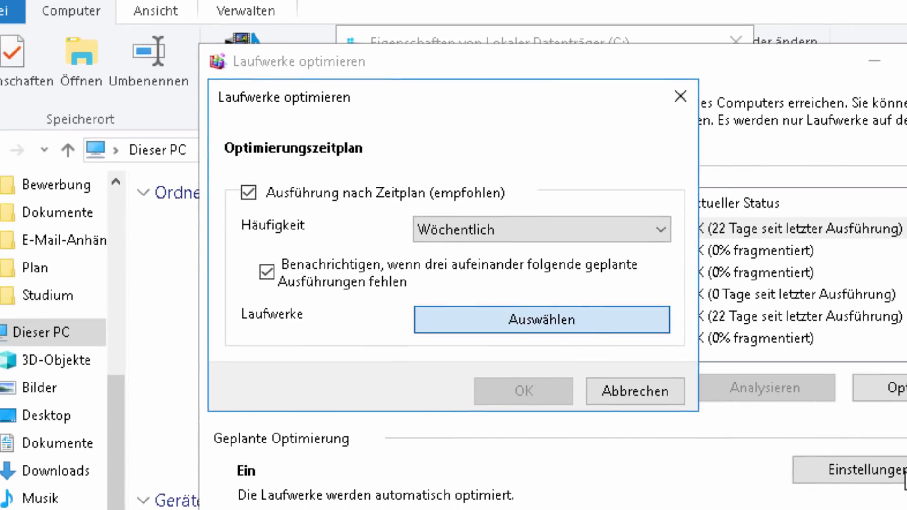
click(424, 367)
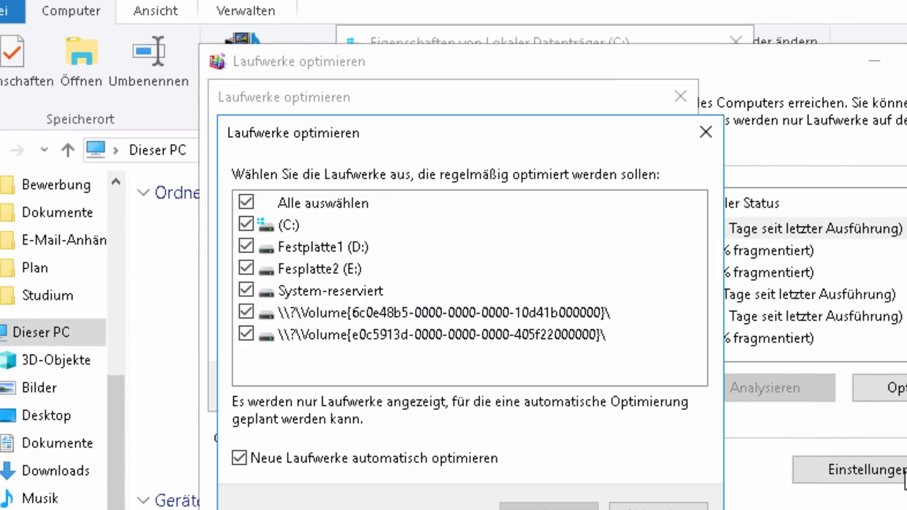
key(space)
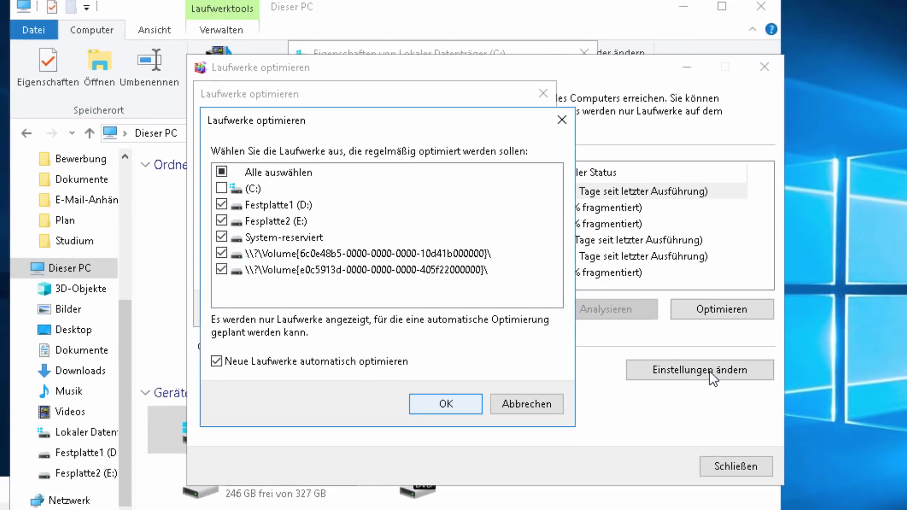
key(Return)
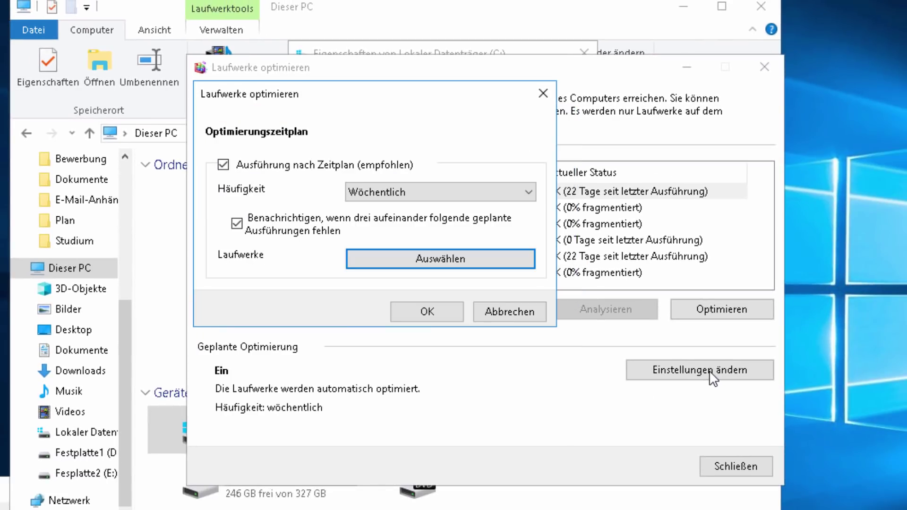
key(Tab)
key(Return)
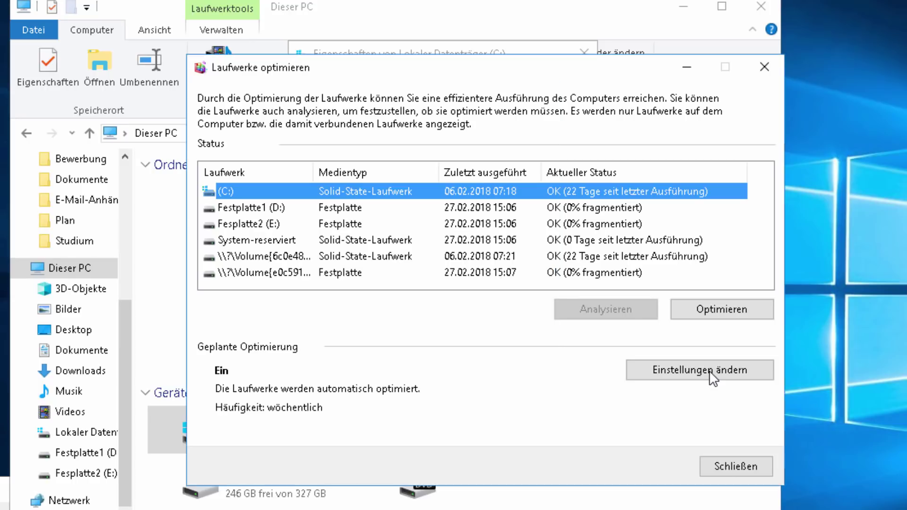
Step: Select Festplatte1 (D:) in the list of drives in Laufwerke optimieren
key(Down)
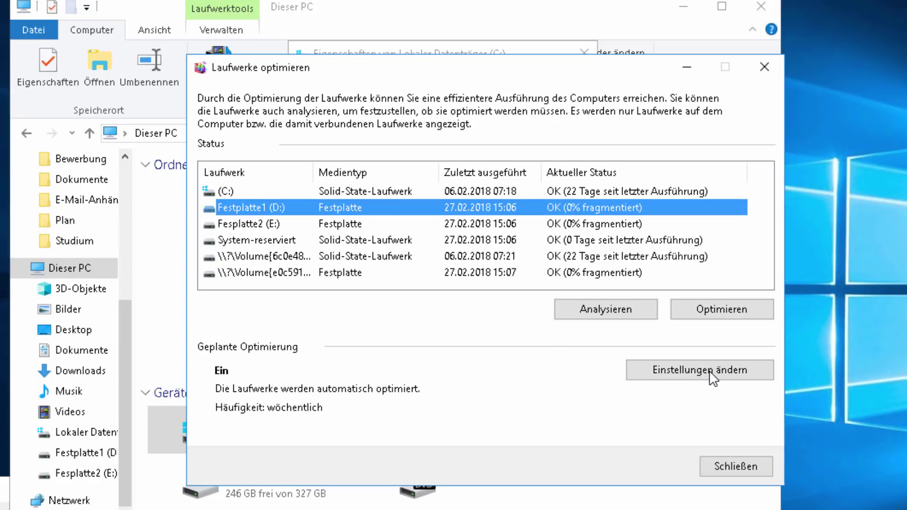